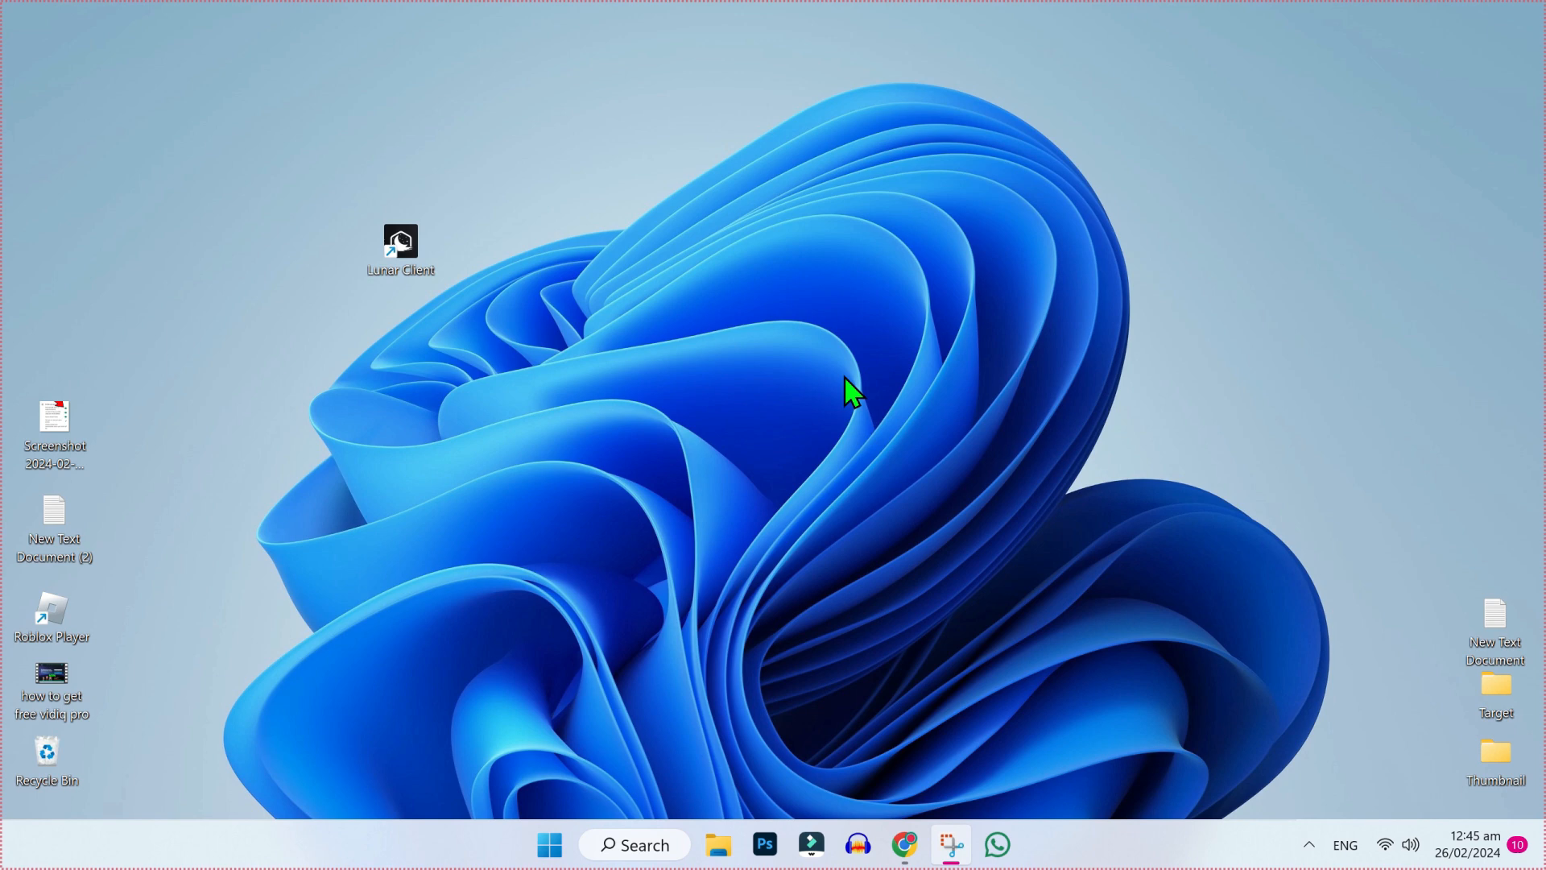
Set the Lunar Client shortcut to run in Windows 7 compatibility mode via its Properties
right_click(408, 247)
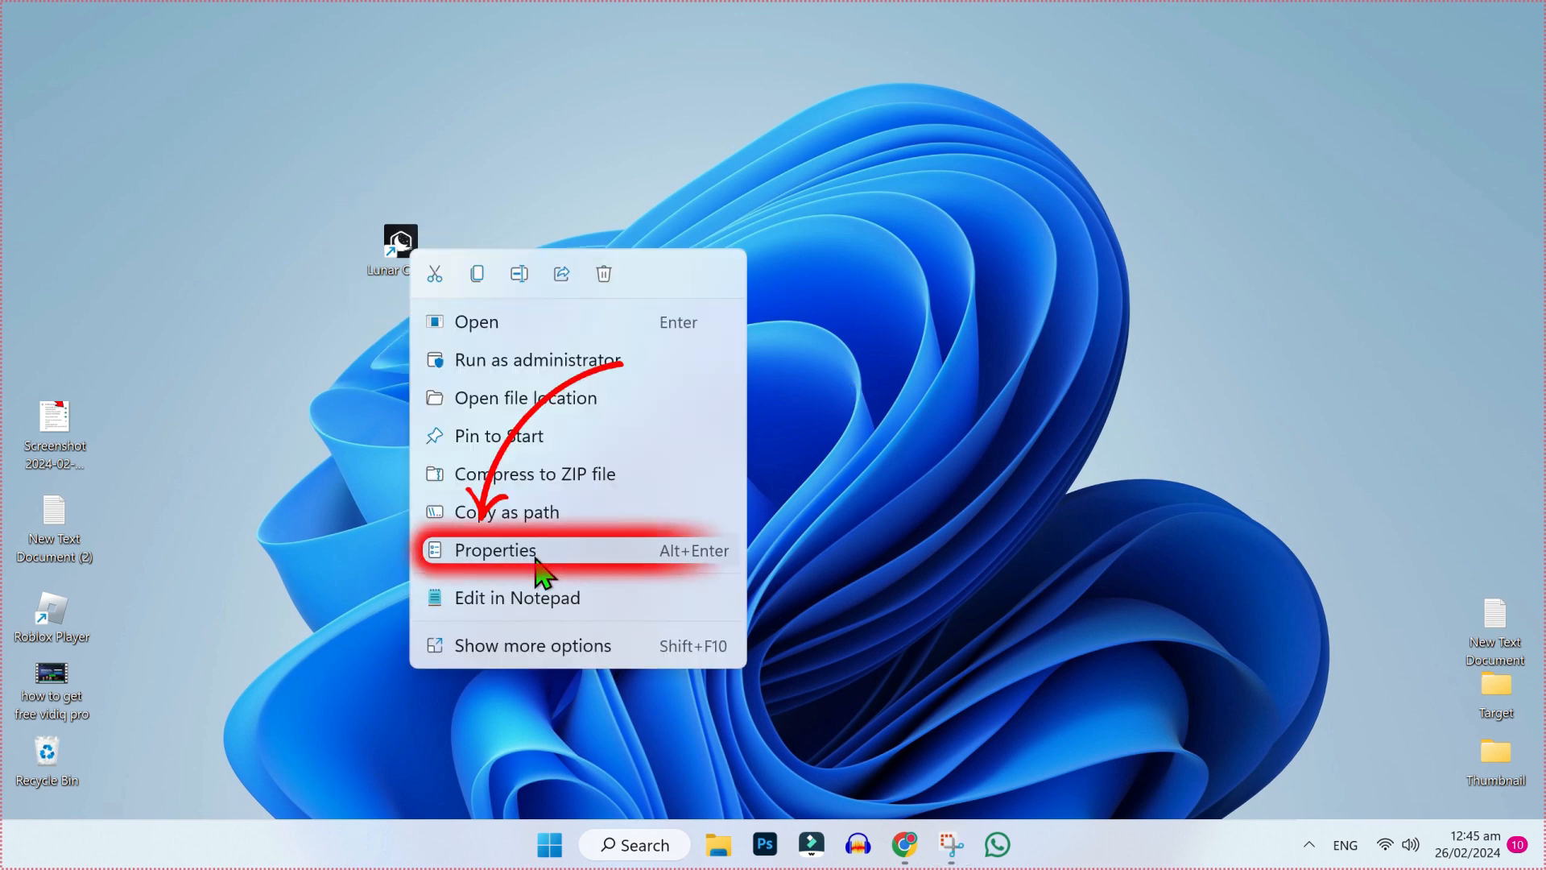
click(537, 553)
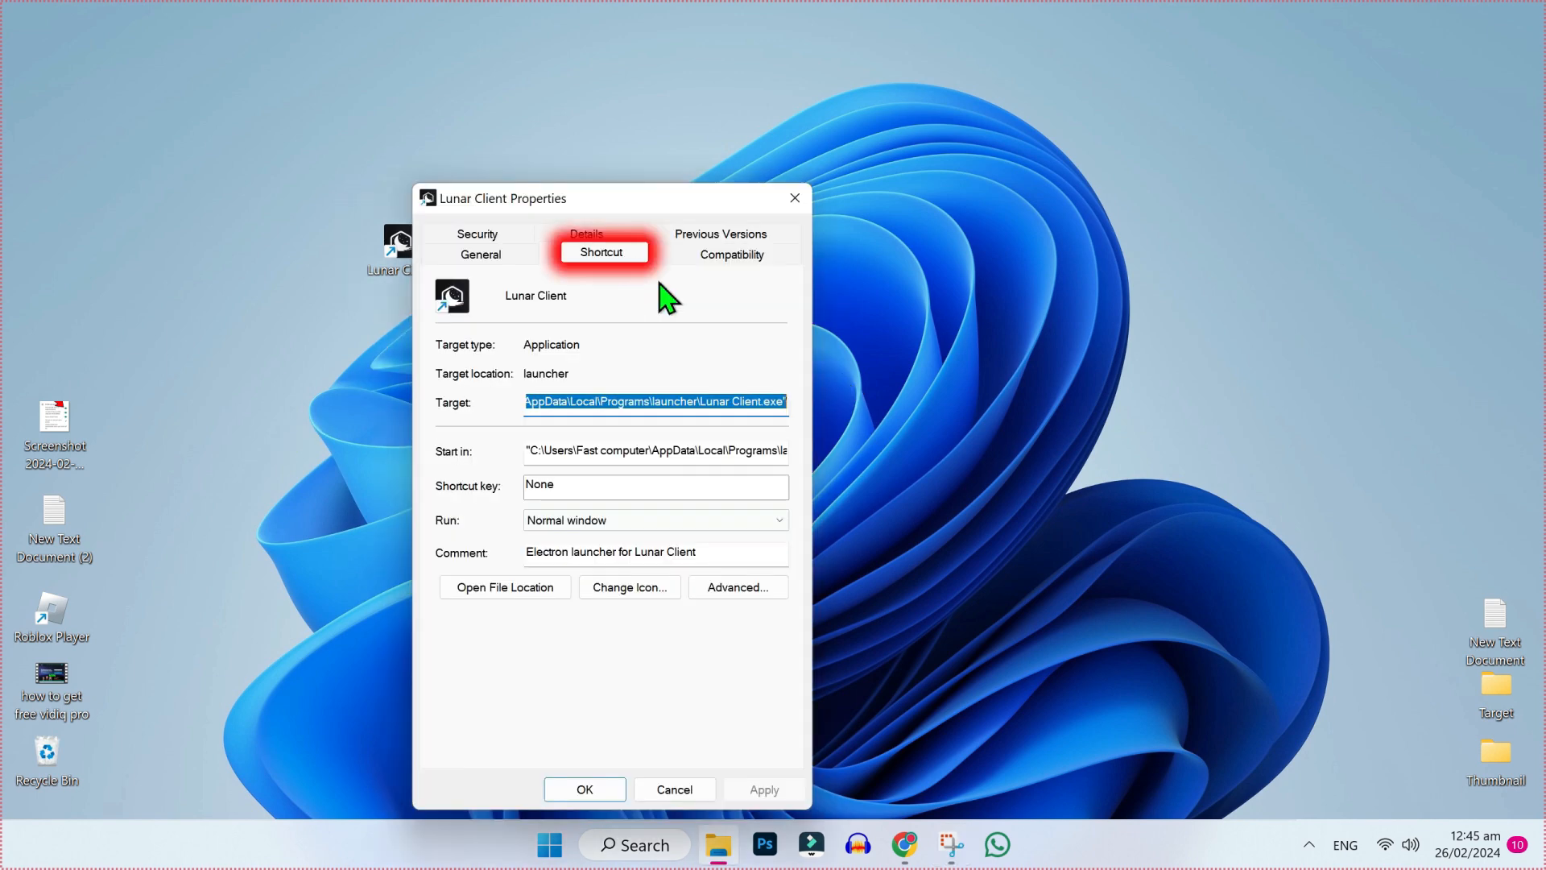
click(733, 254)
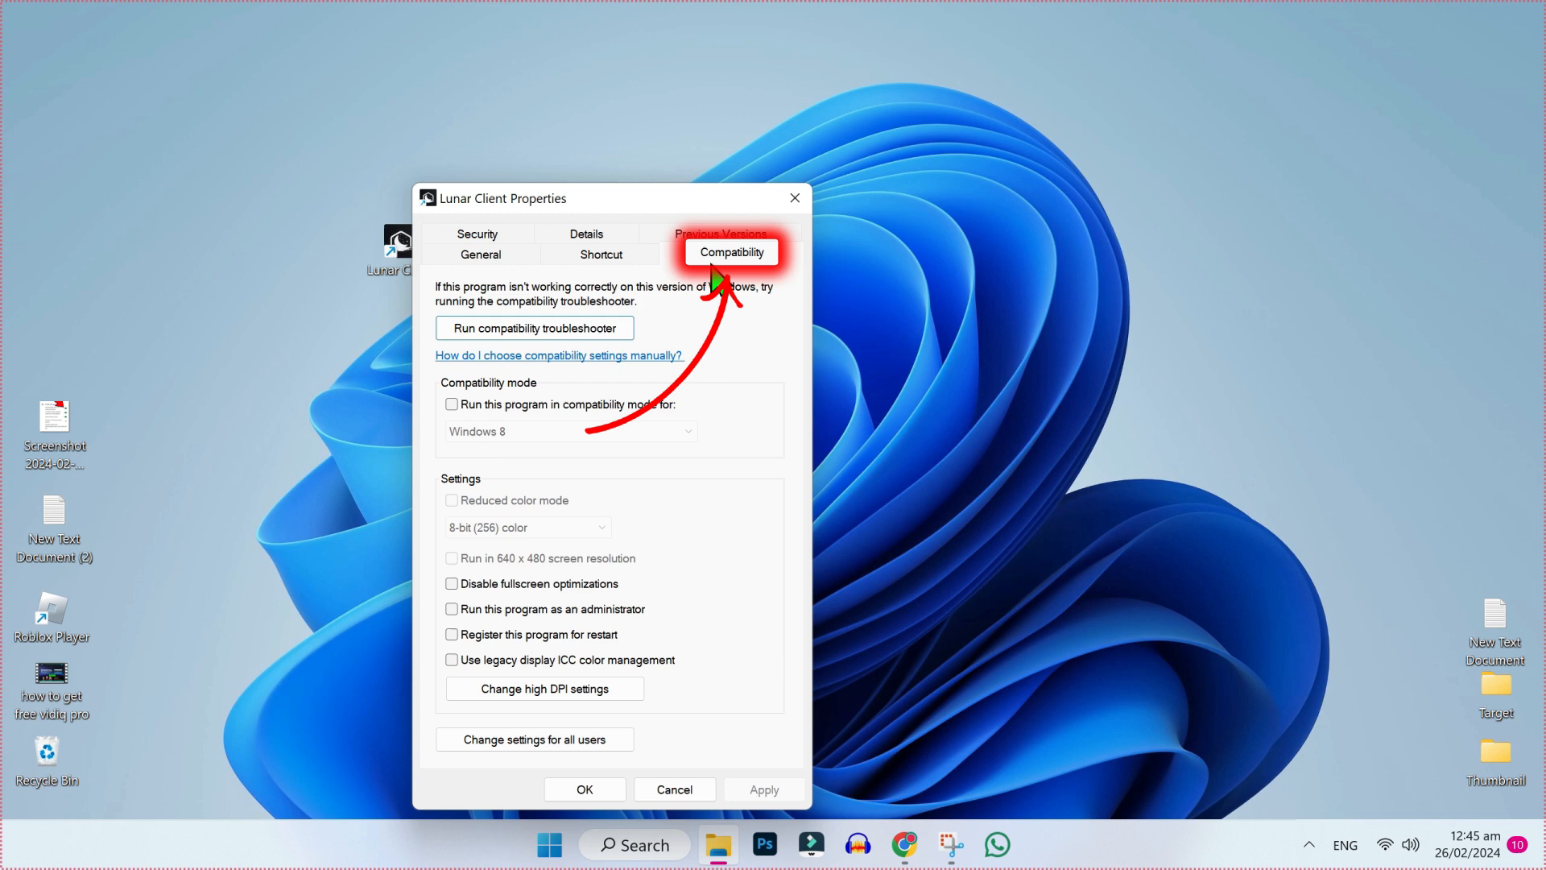
click(452, 405)
click(568, 432)
click(477, 495)
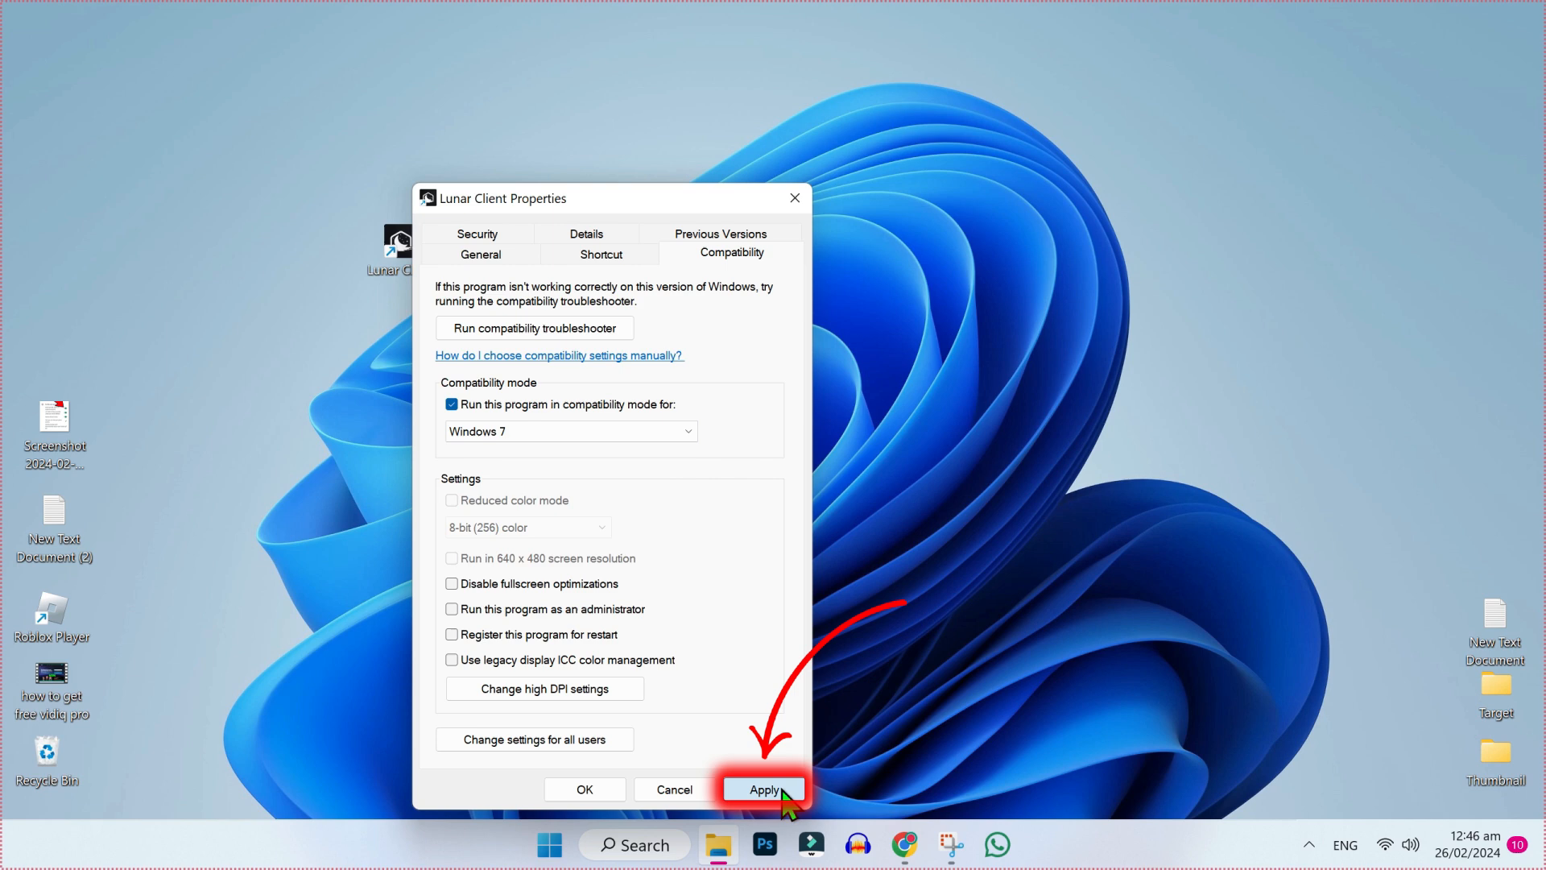
click(764, 790)
click(585, 789)
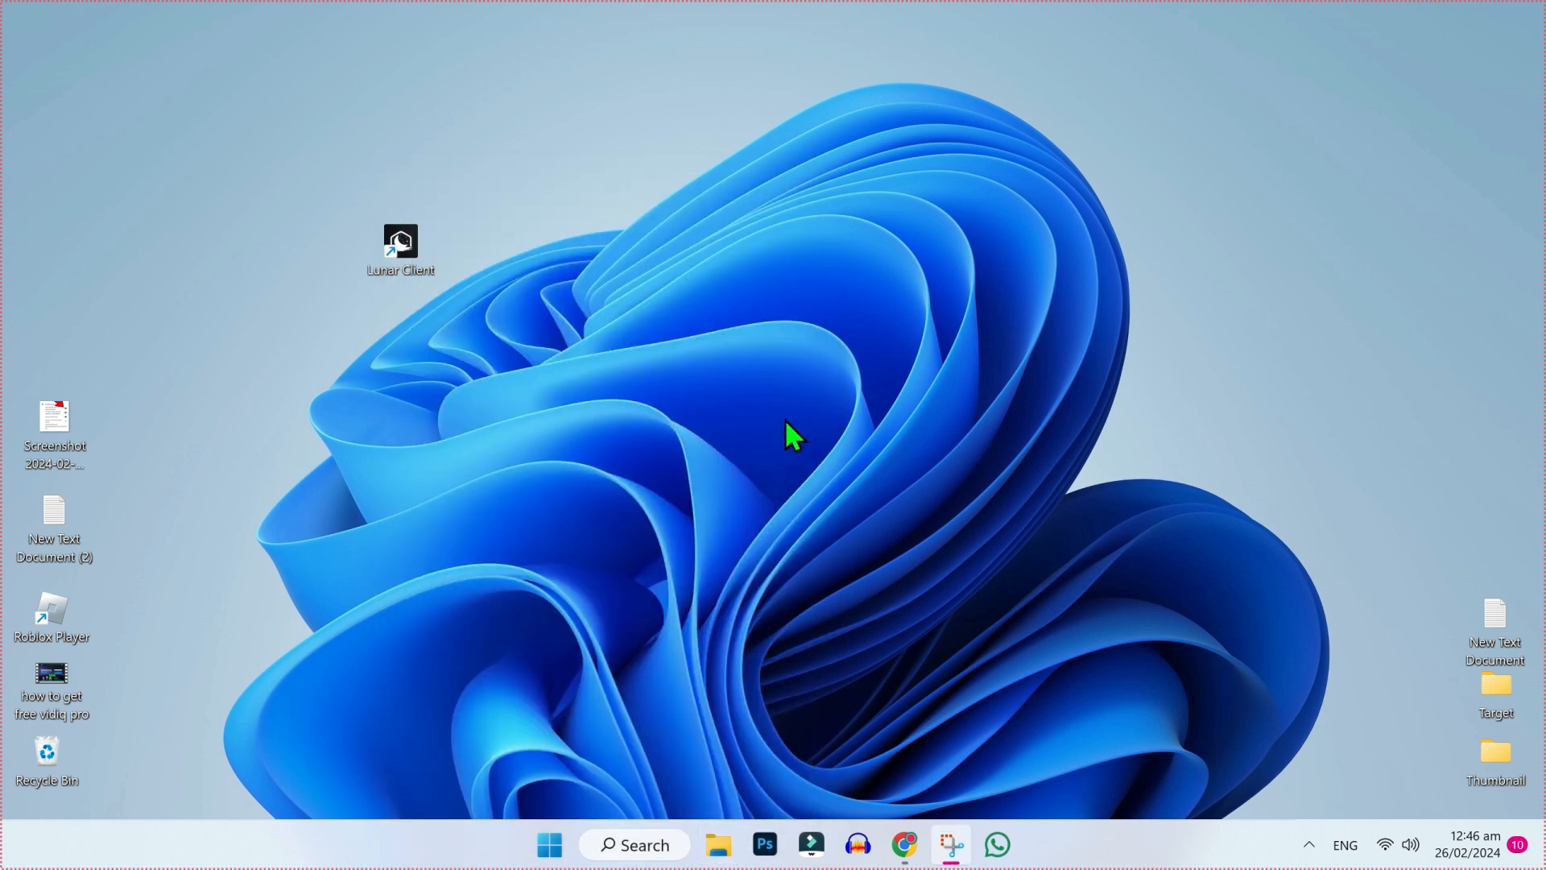
Launch Lunar Client from the shortcut with administrator rights
right_click(401, 242)
click(531, 352)
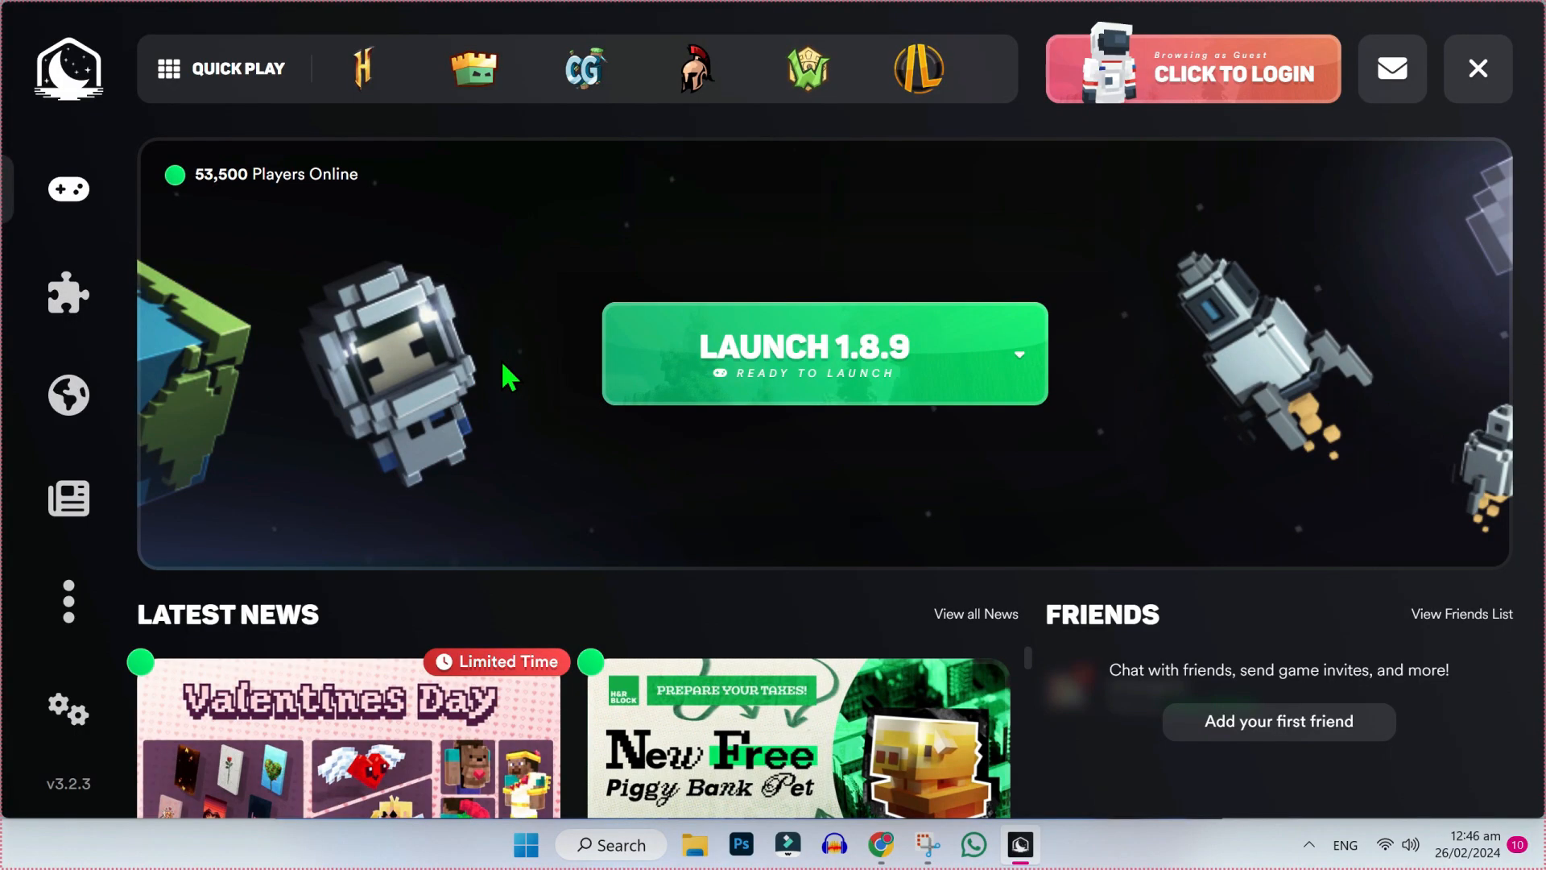
Raise the allocated game memory to about 4.7GB in the launcher's settings
click(70, 707)
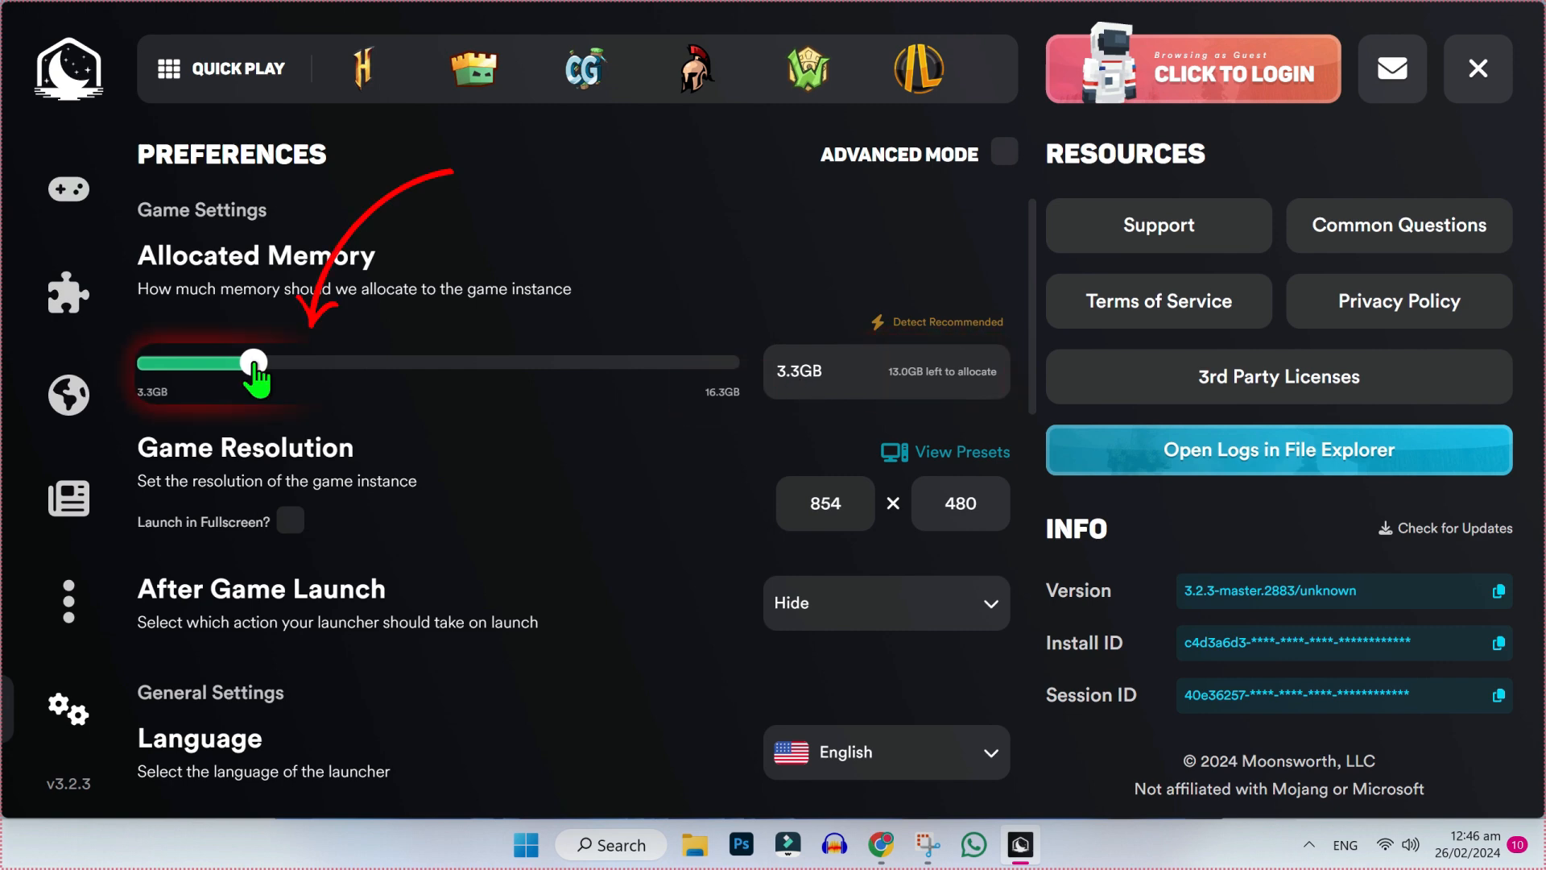
drag(245, 363, 313, 363)
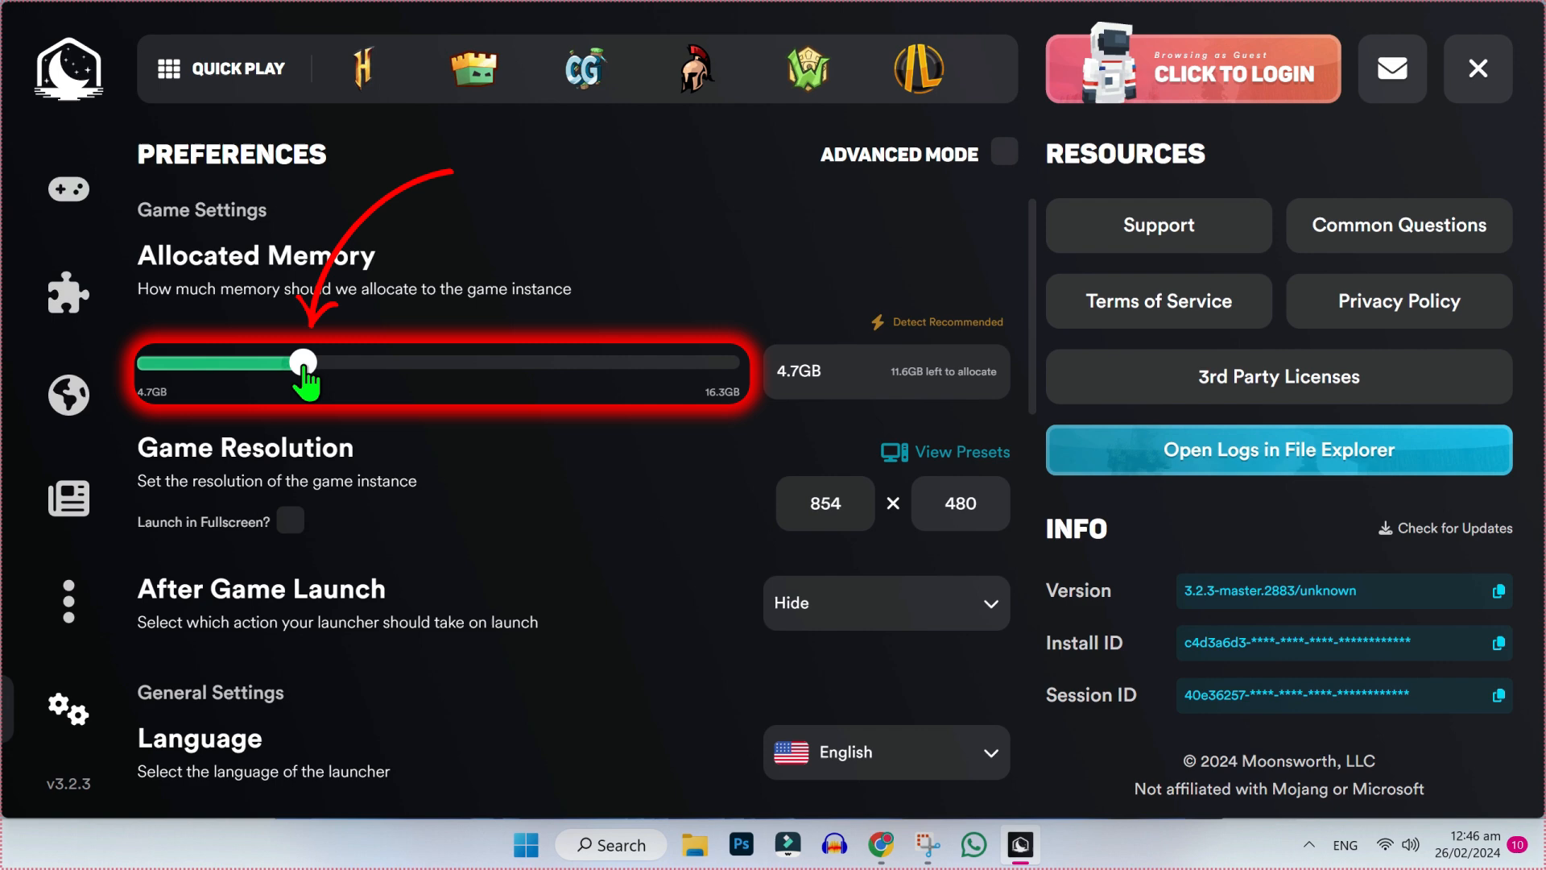
Enable Advanced Mode and reset the game branch to master
click(1005, 155)
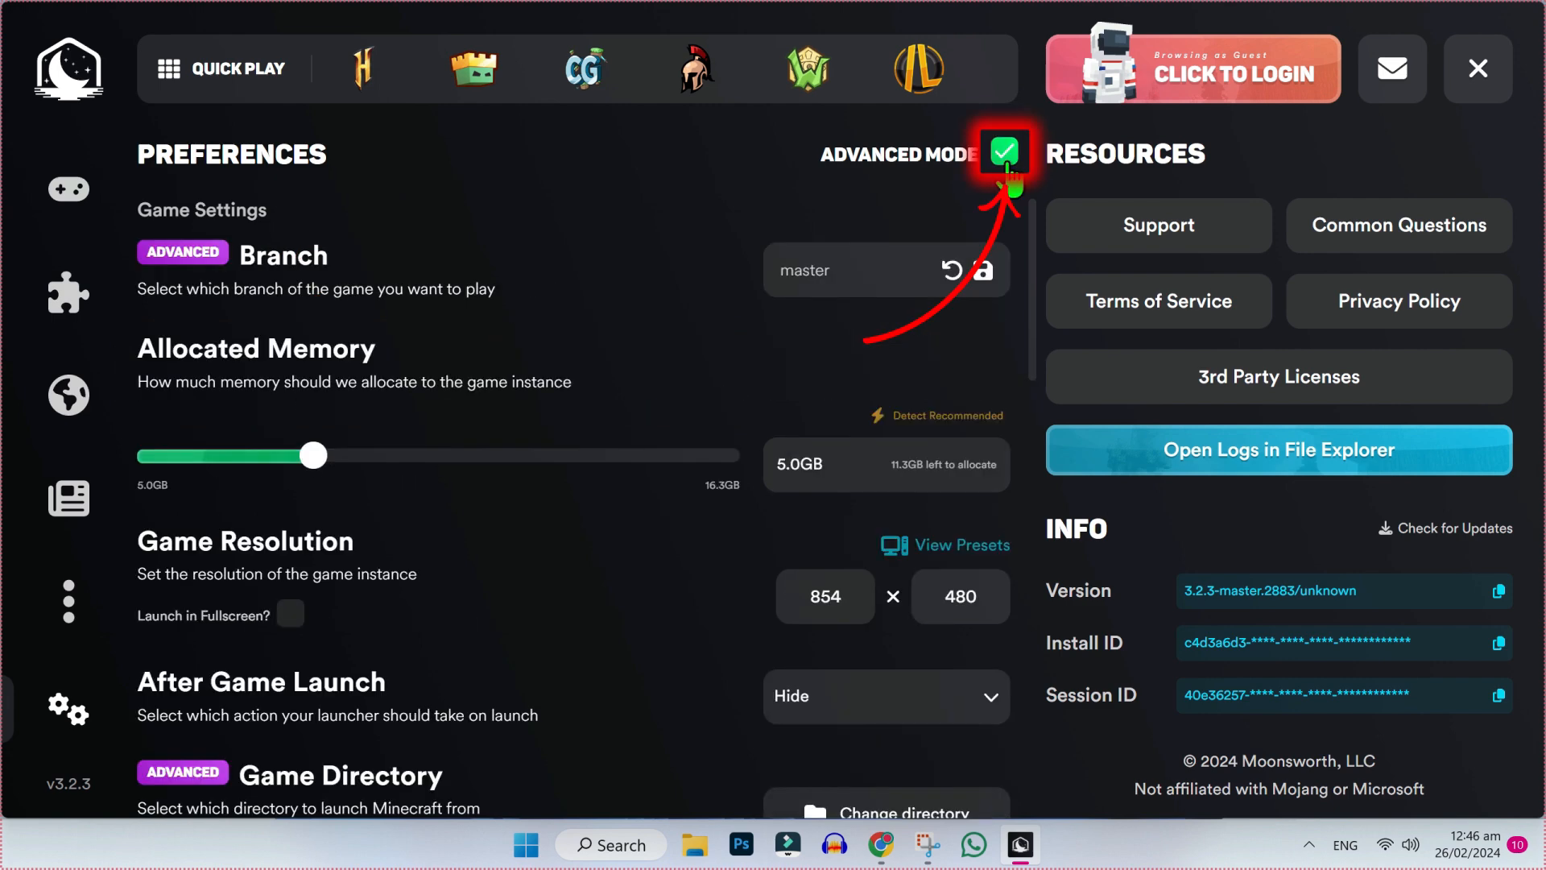
click(951, 271)
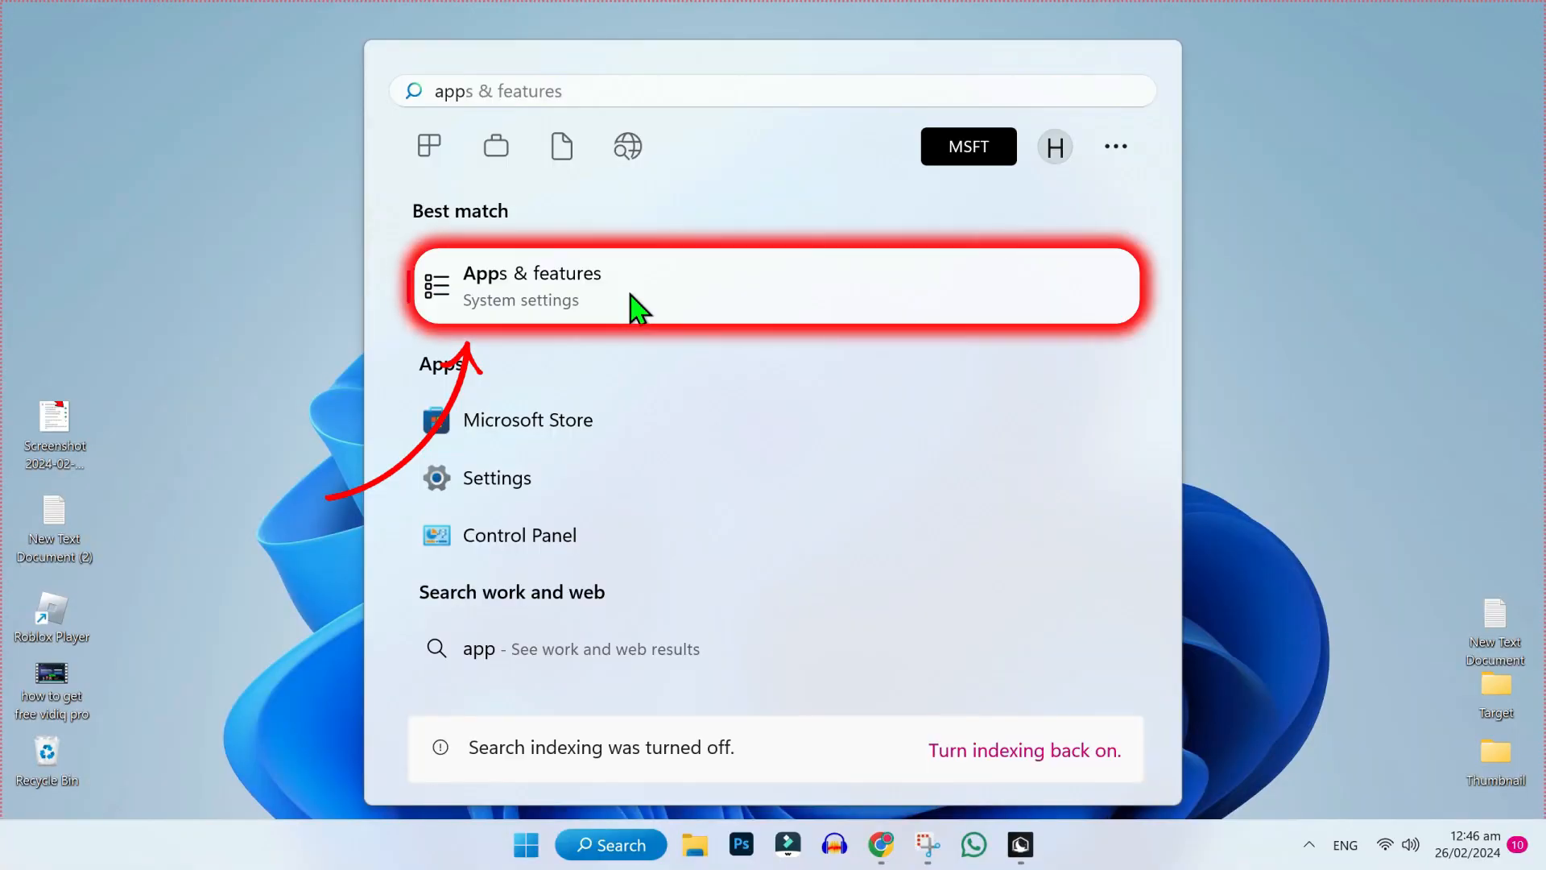
In Apps & features, confirm uninstalling Lunar Client
click(637, 308)
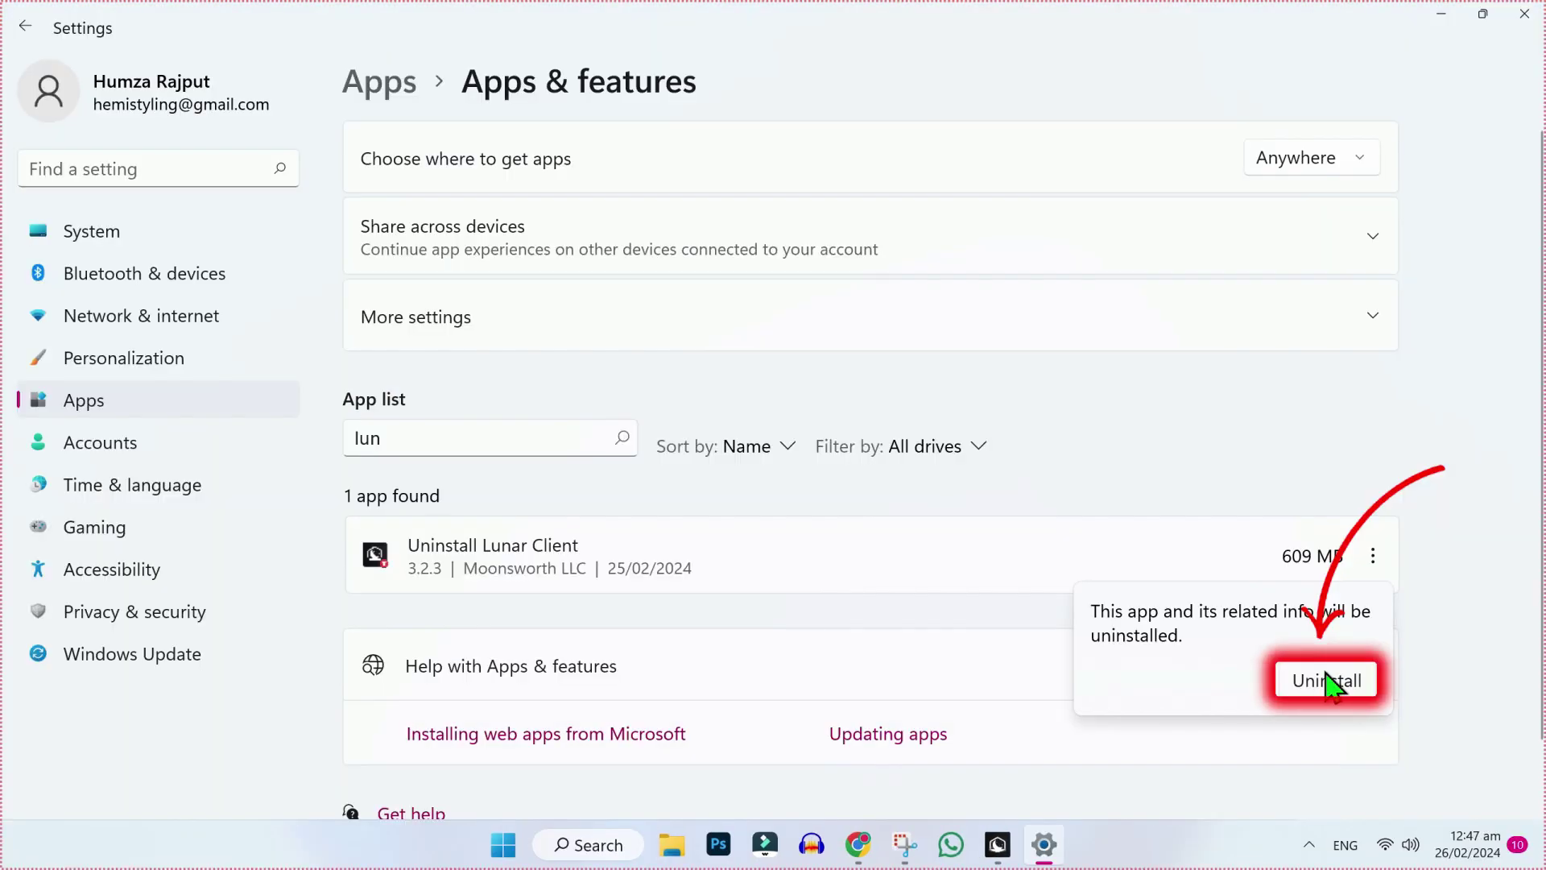
click(1326, 680)
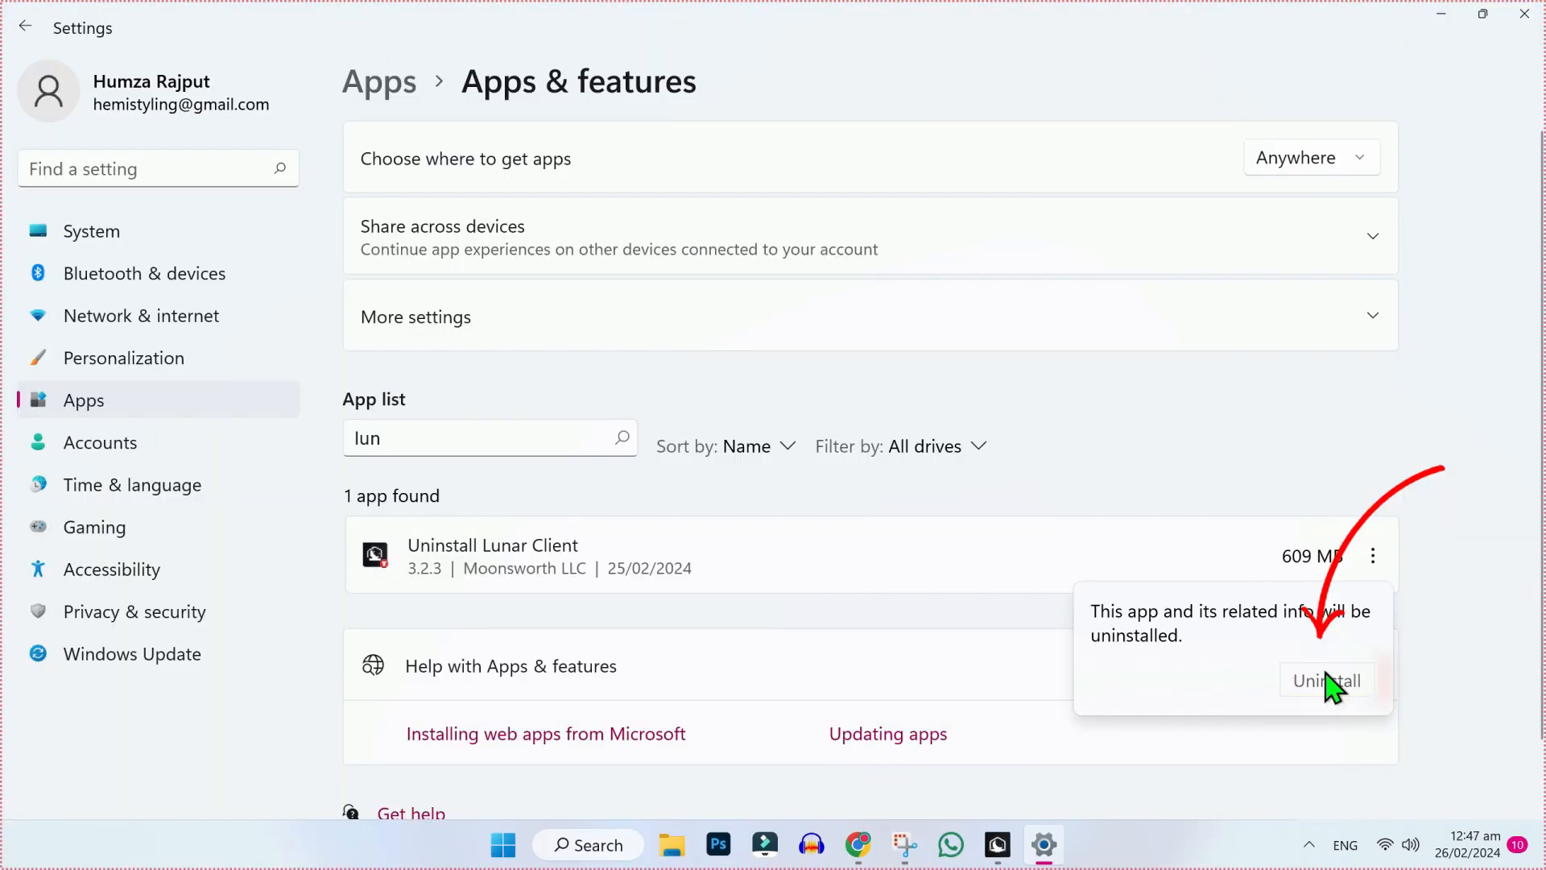